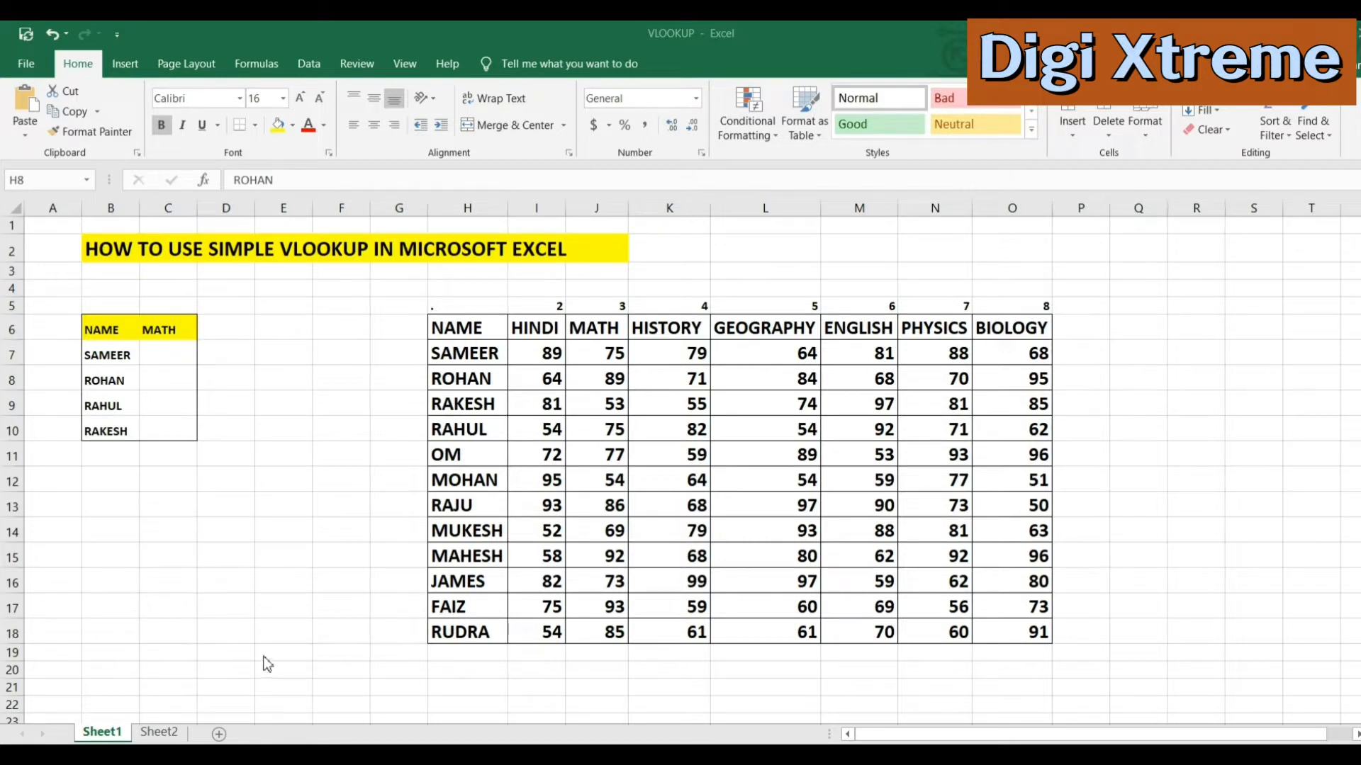
# Step: Review the marks table on Sheet2, including its numbered columns, and return to Sheet1
pyautogui.click(165, 732)
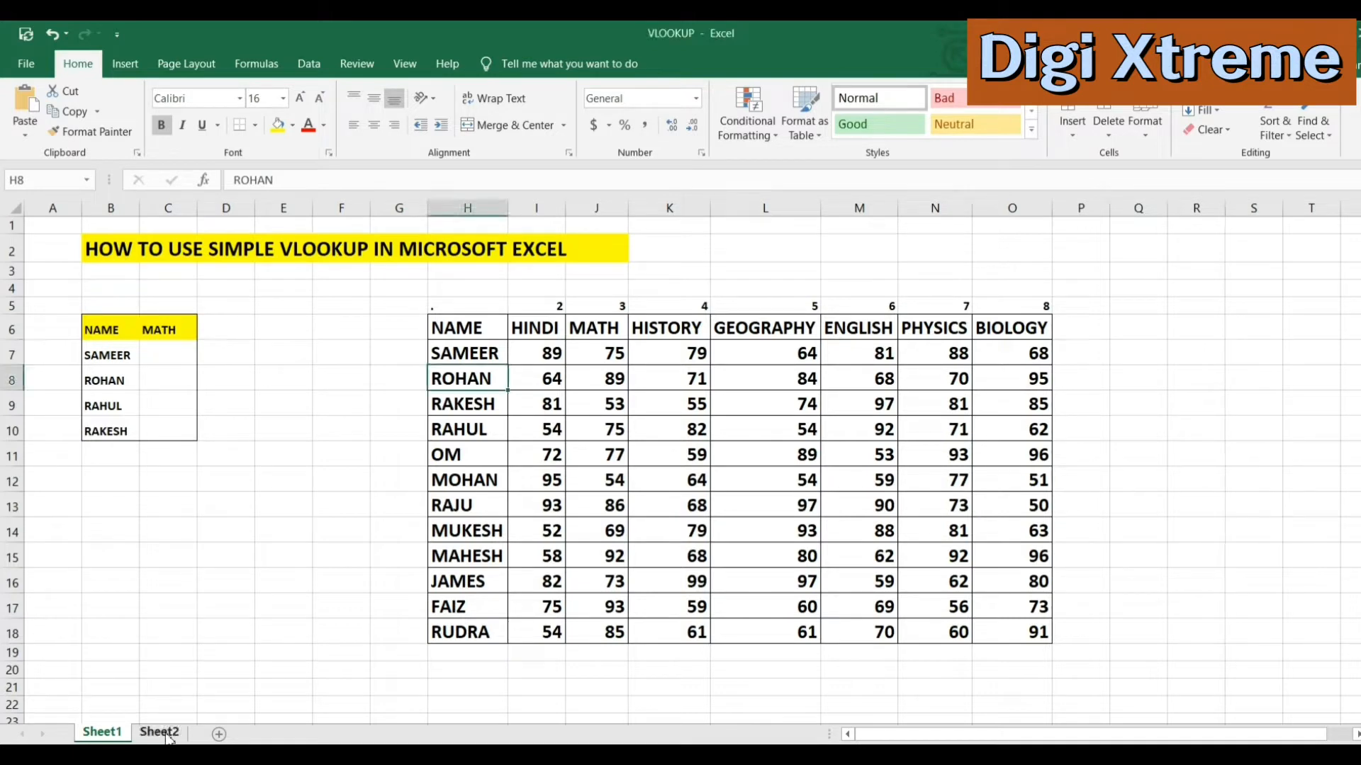
pyautogui.click(167, 734)
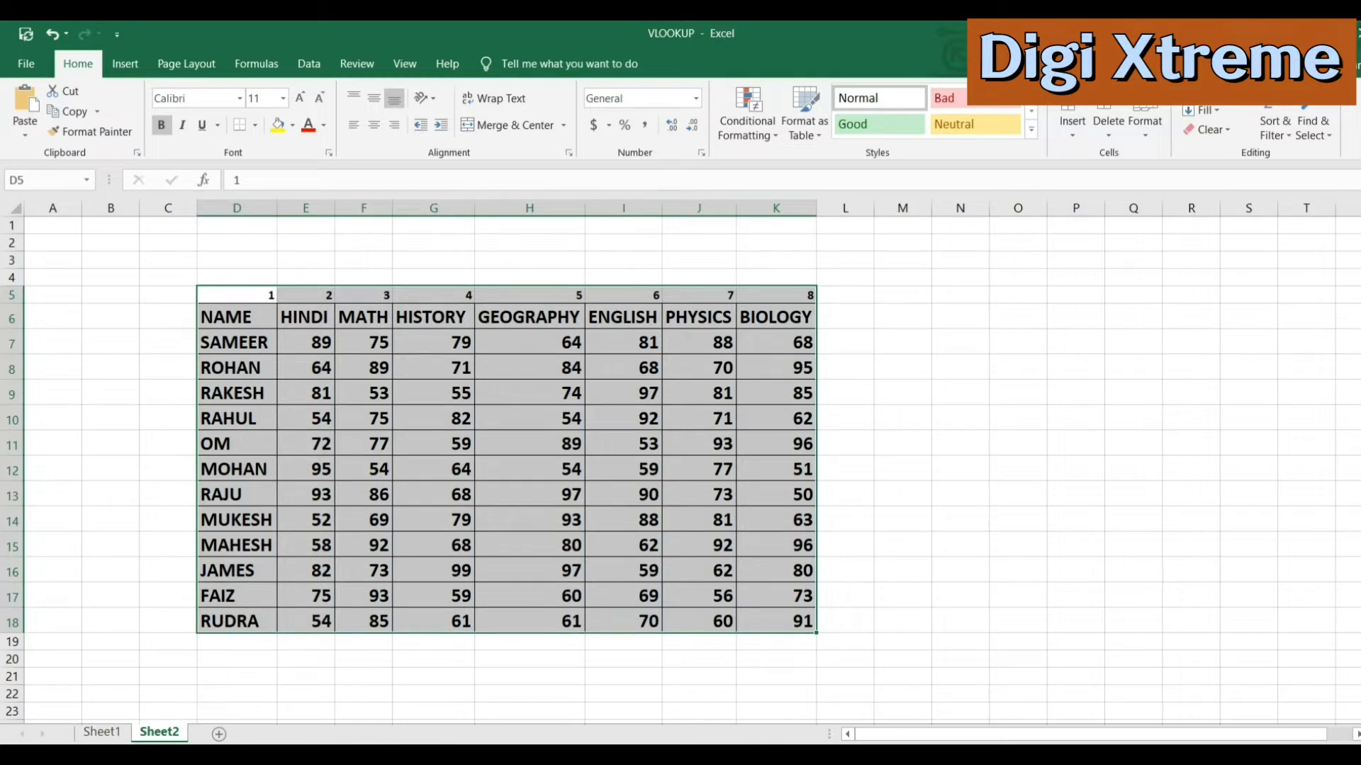
pyautogui.click(101, 732)
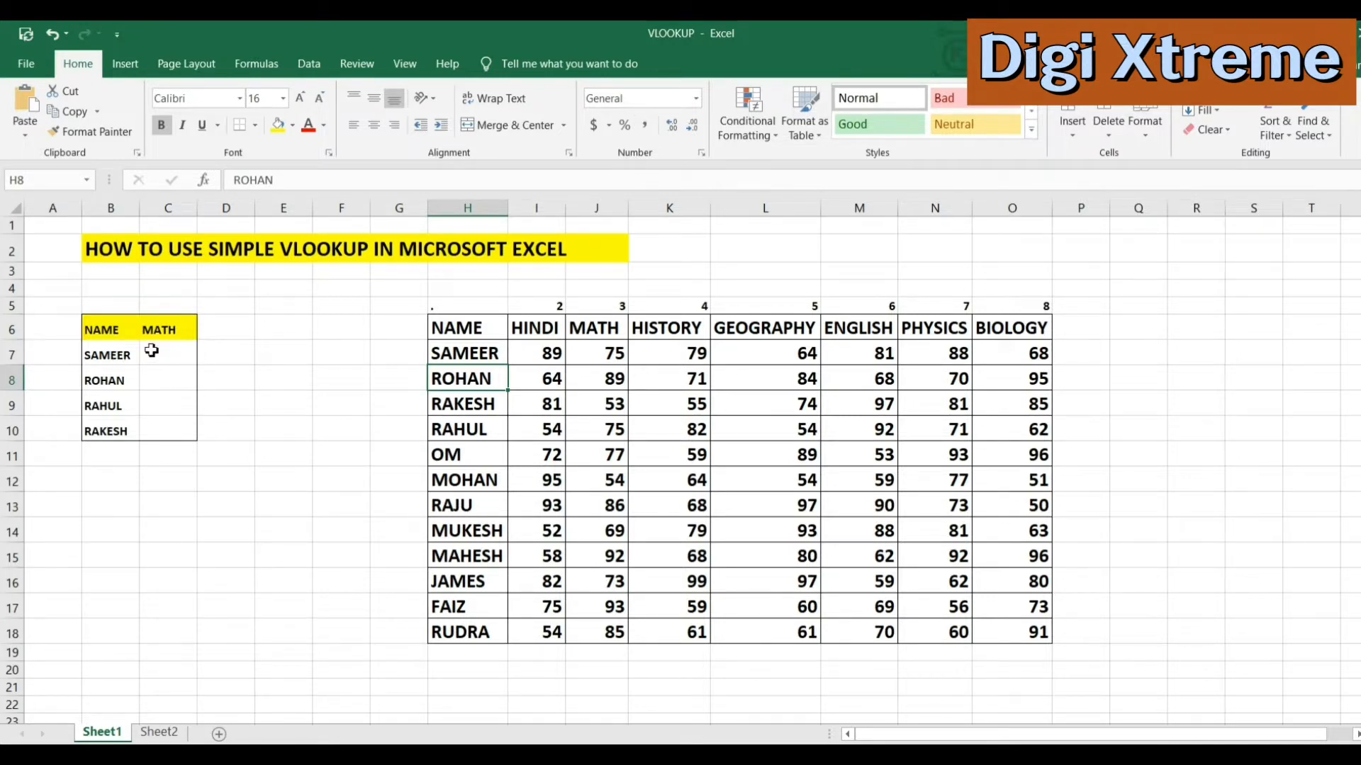
# Step: Start a VLOOKUP formula in C7, the first empty MATH cell, using B7 as the lookup value
pyautogui.click(174, 356)
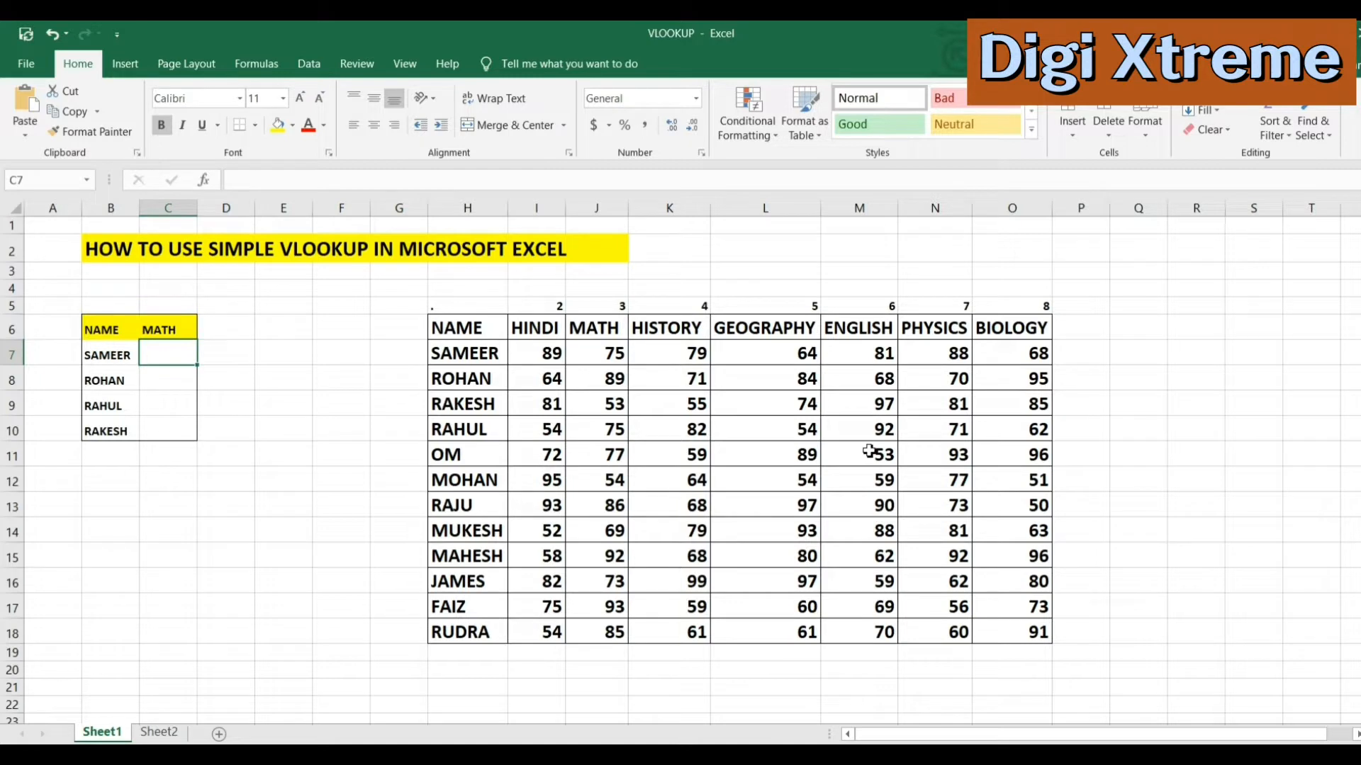
pyautogui.write('=')
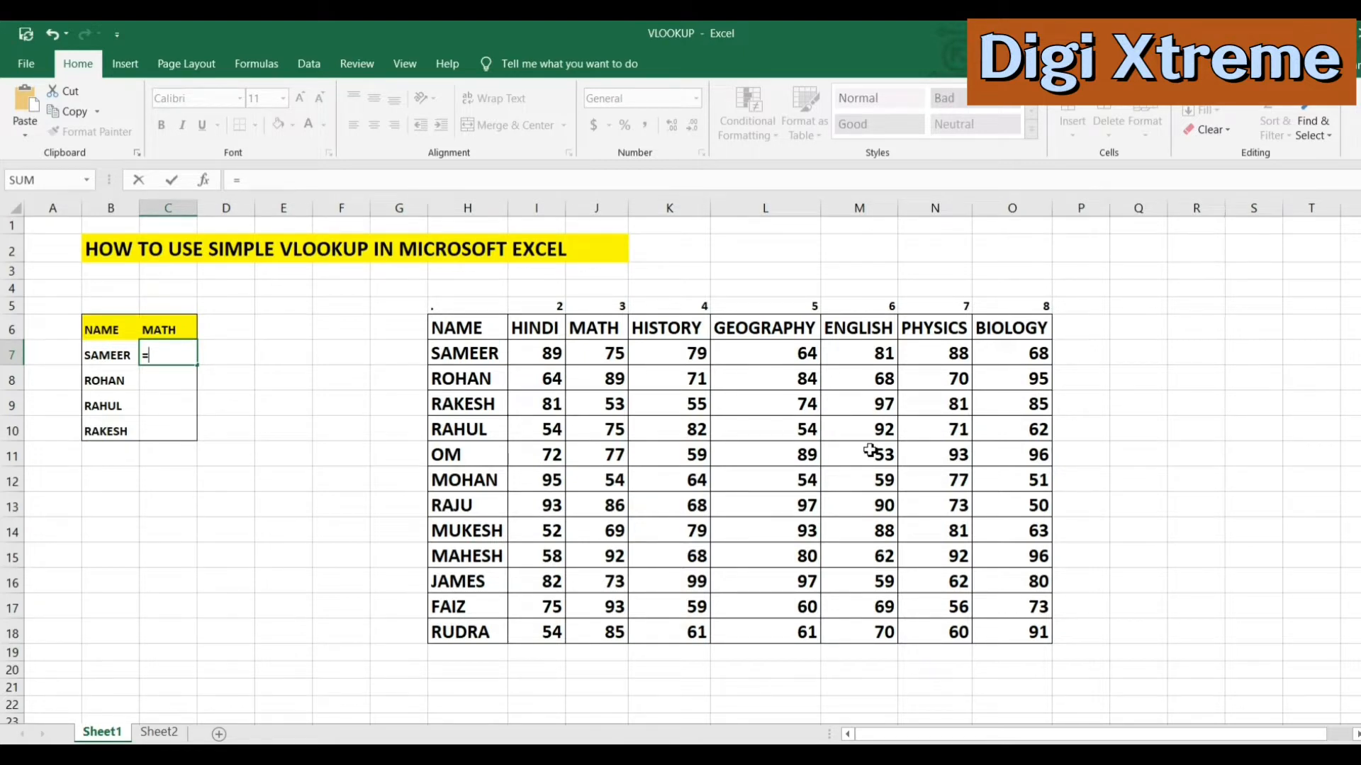
pyautogui.write('v')
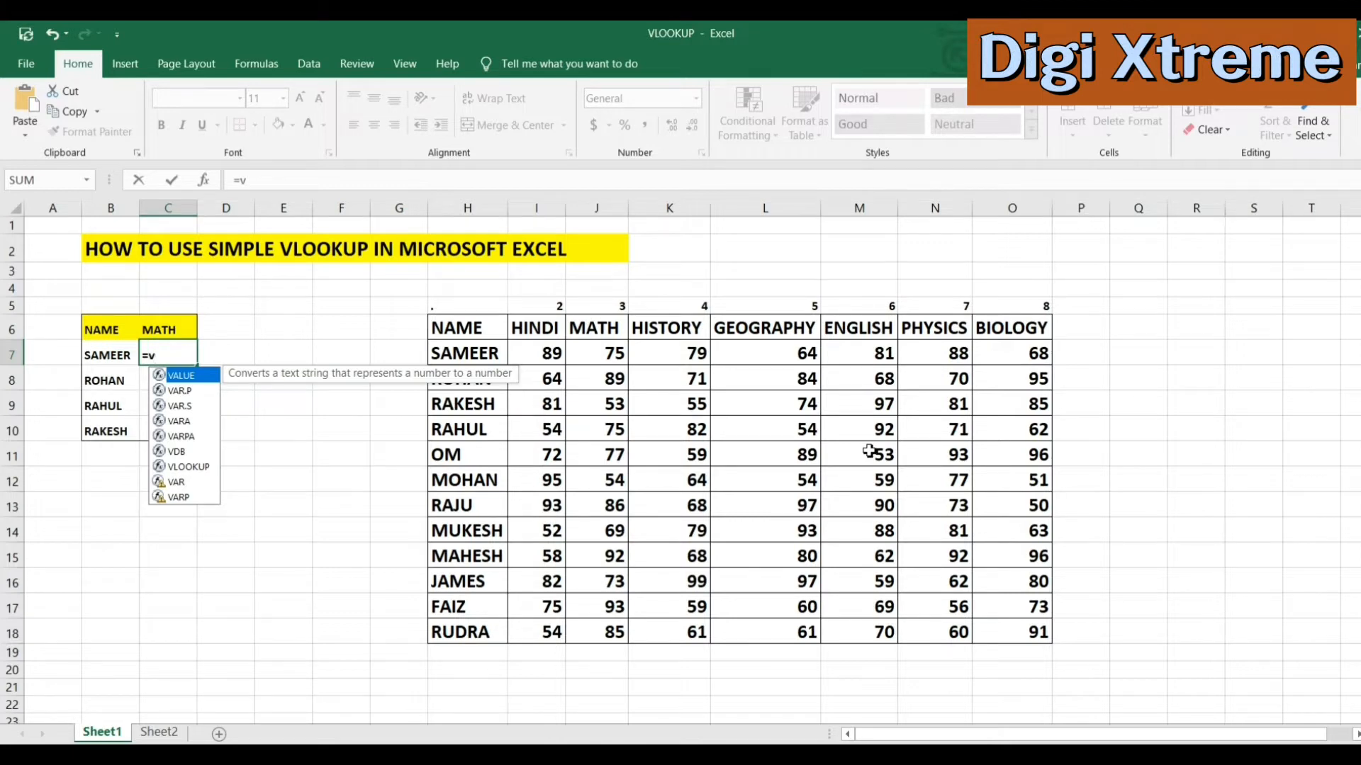
pyautogui.press('Down')
pyautogui.press('Down')
pyautogui.press('Down')
pyautogui.press('Down')
pyautogui.press('Down')
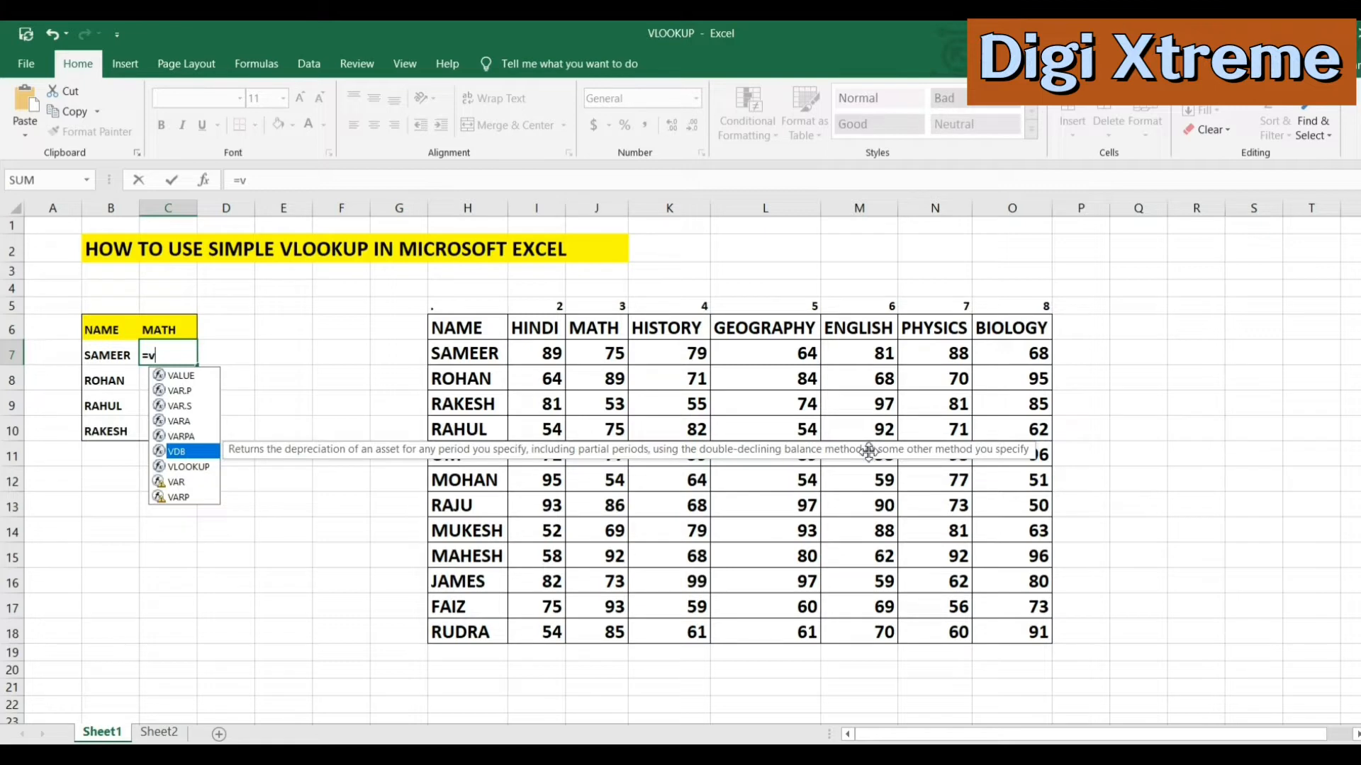
pyautogui.press('Down')
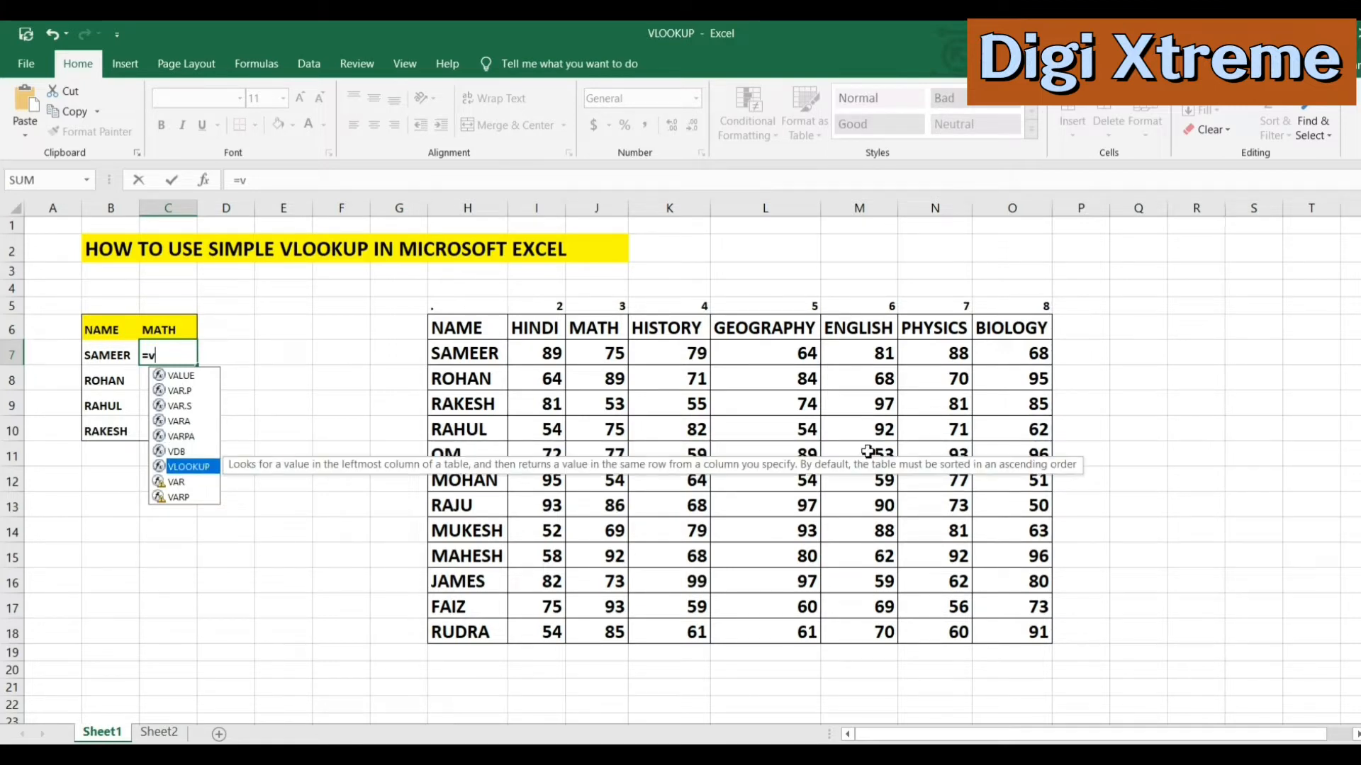
pyautogui.press('Tab')
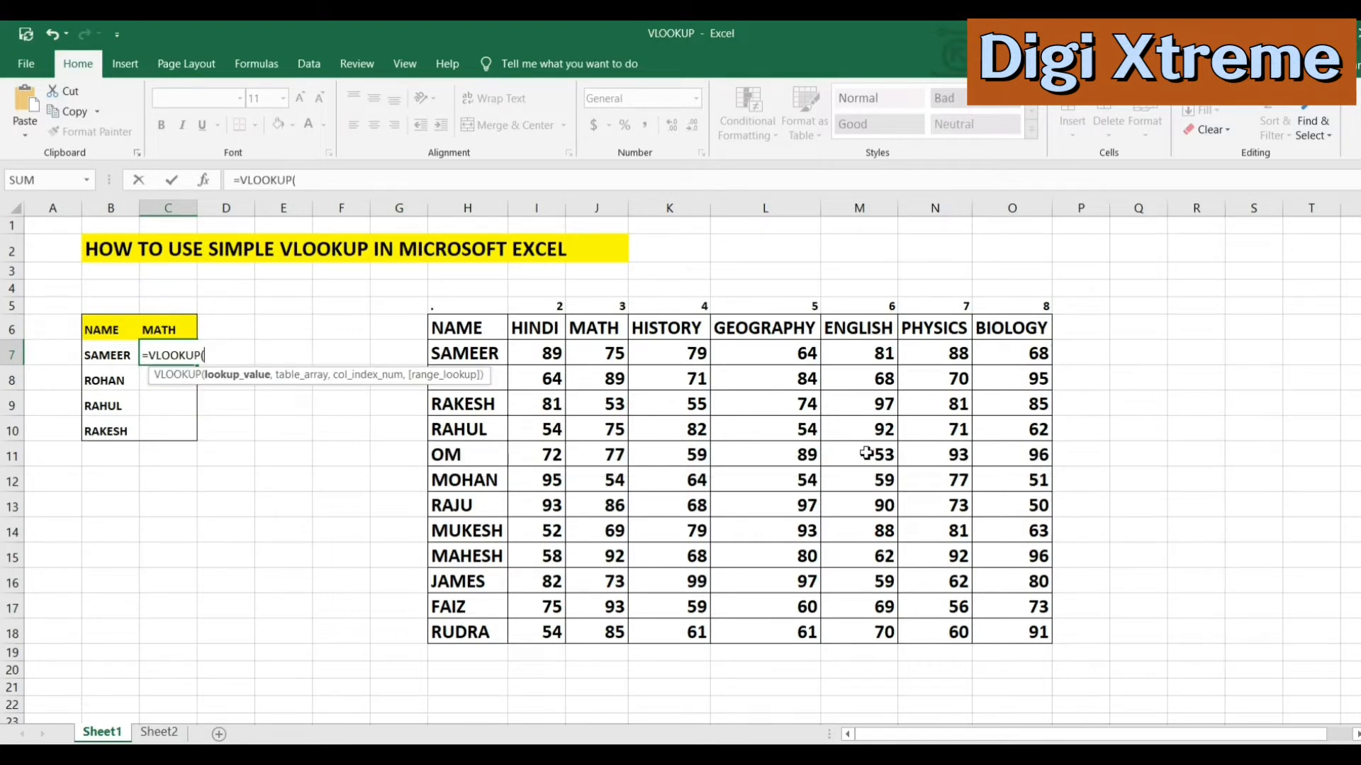
pyautogui.click(116, 355)
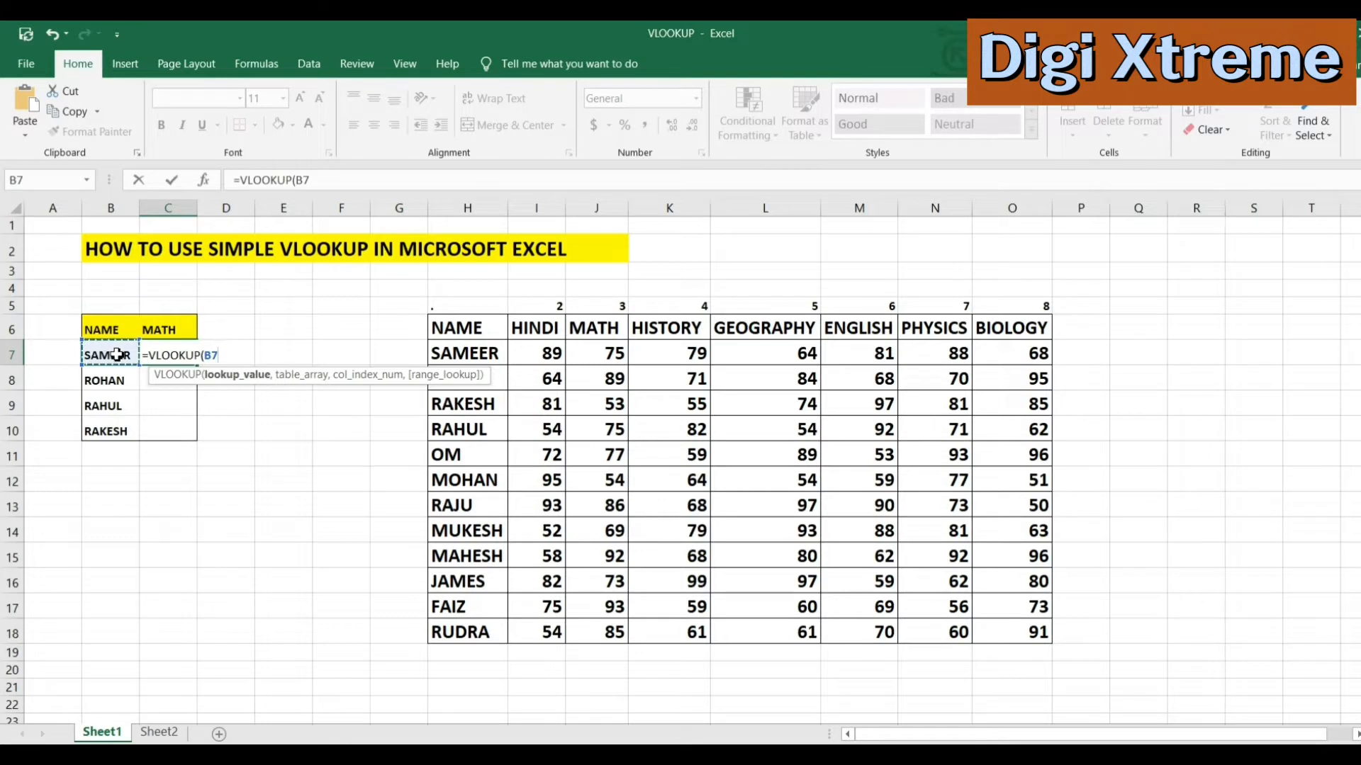
pyautogui.write(',')
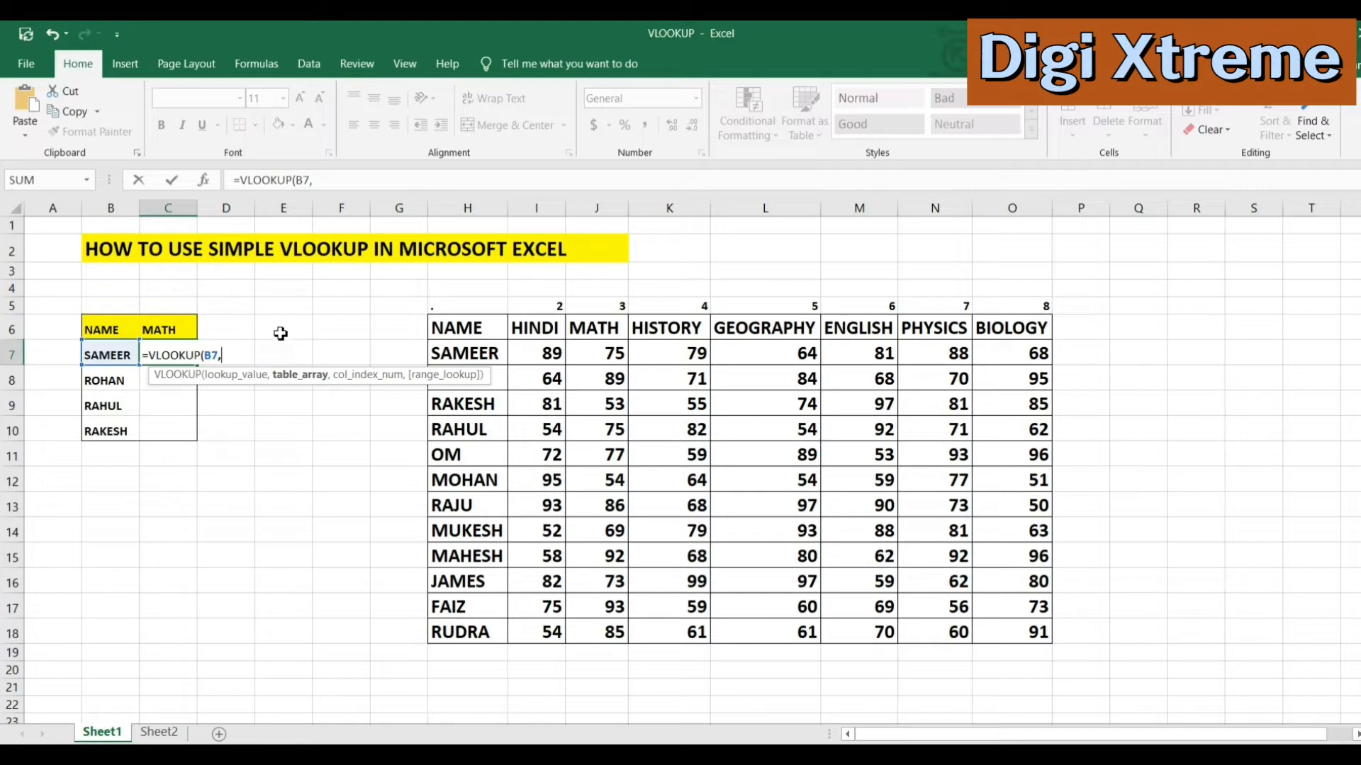
# Step: Set the formula's table array to the marks table D6:K18 on Sheet2 and make it absolute ($D$6:$K$18)
pyautogui.click(159, 732)
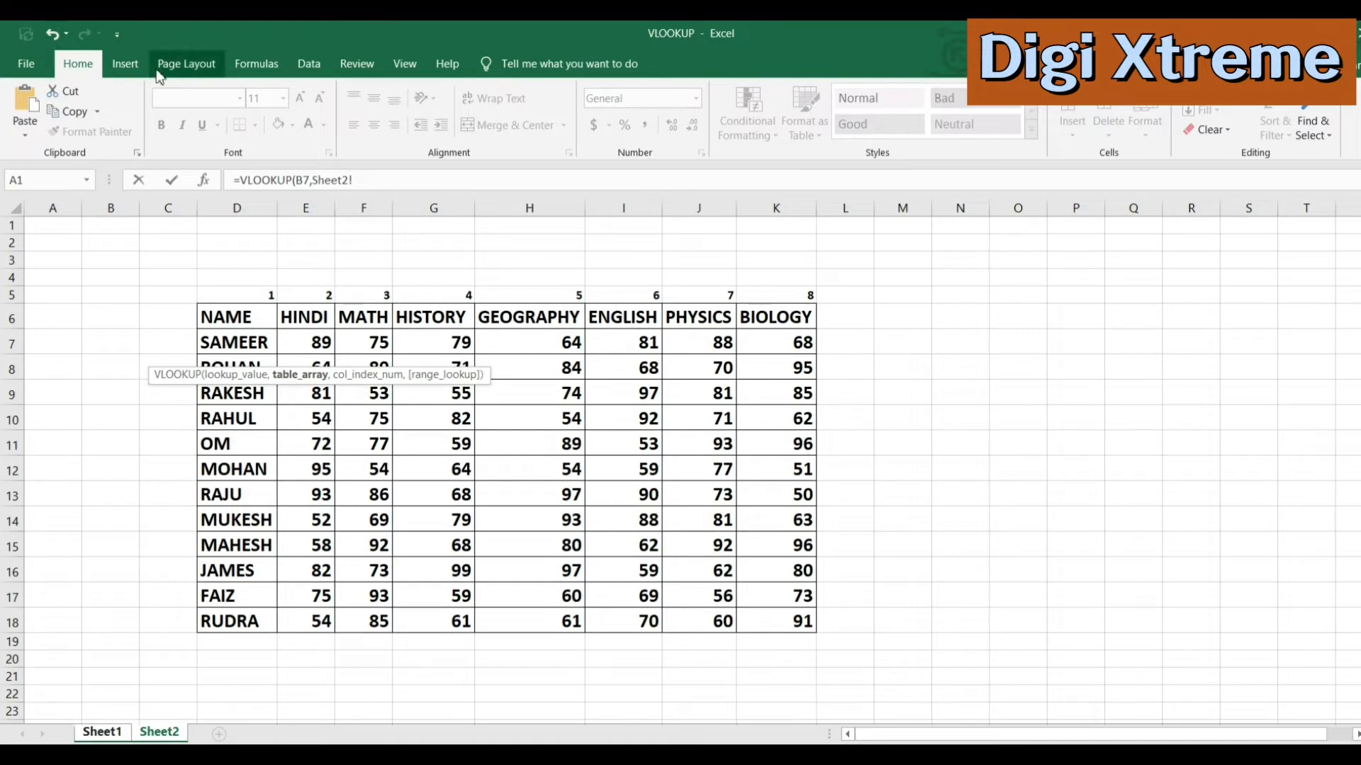
pyautogui.moveTo(221, 326); pyautogui.dragTo(798, 625)
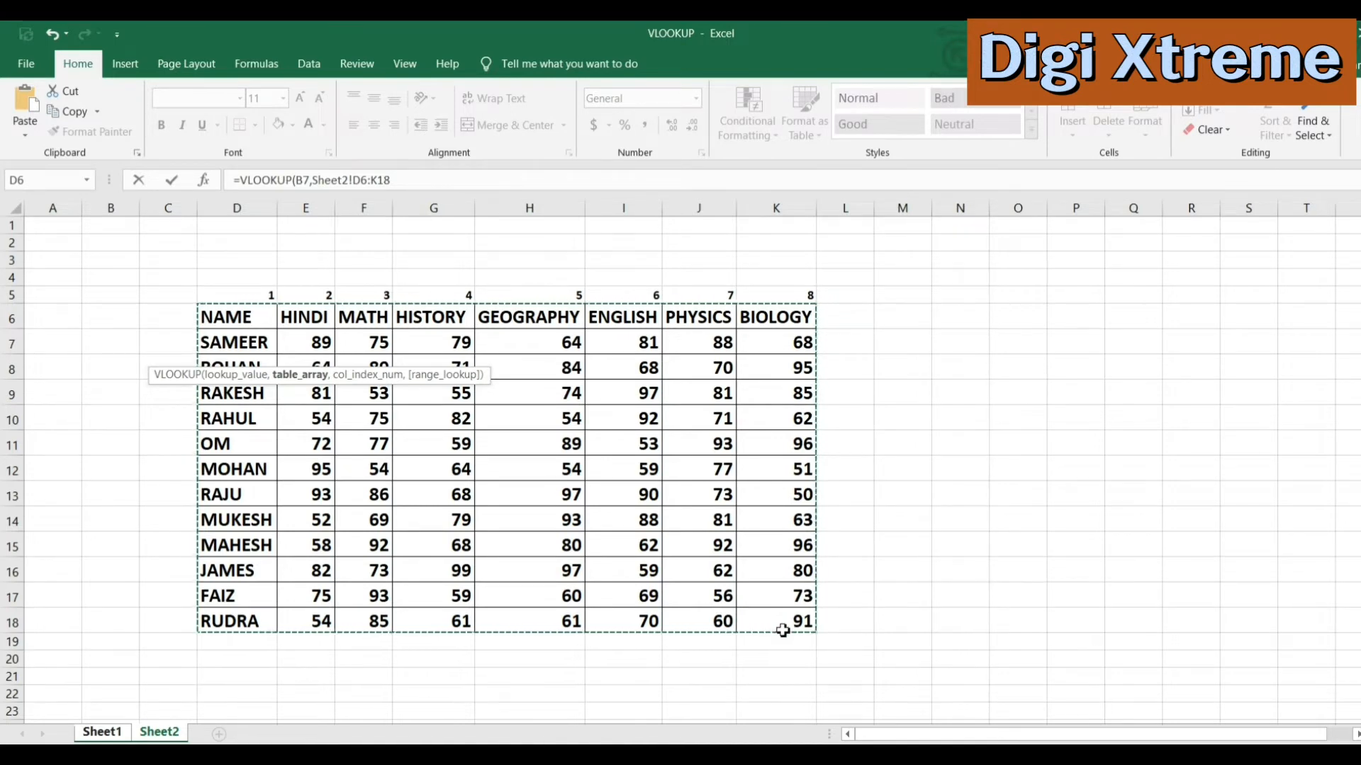
pyautogui.press('F4')
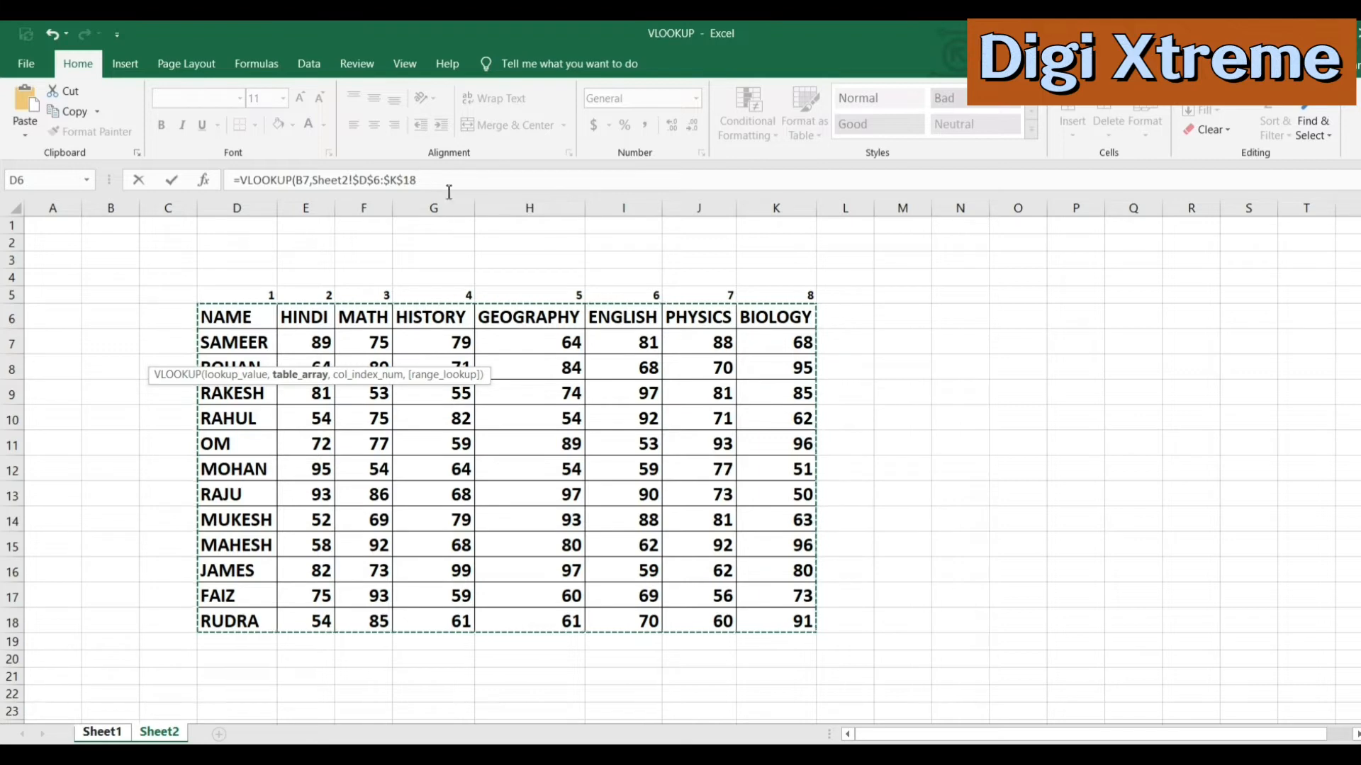
# Step: Cycle the table range's end reference through its relative and absolute forms, retype it as K18, and lock it again as $K$18
pyautogui.click(457, 180)
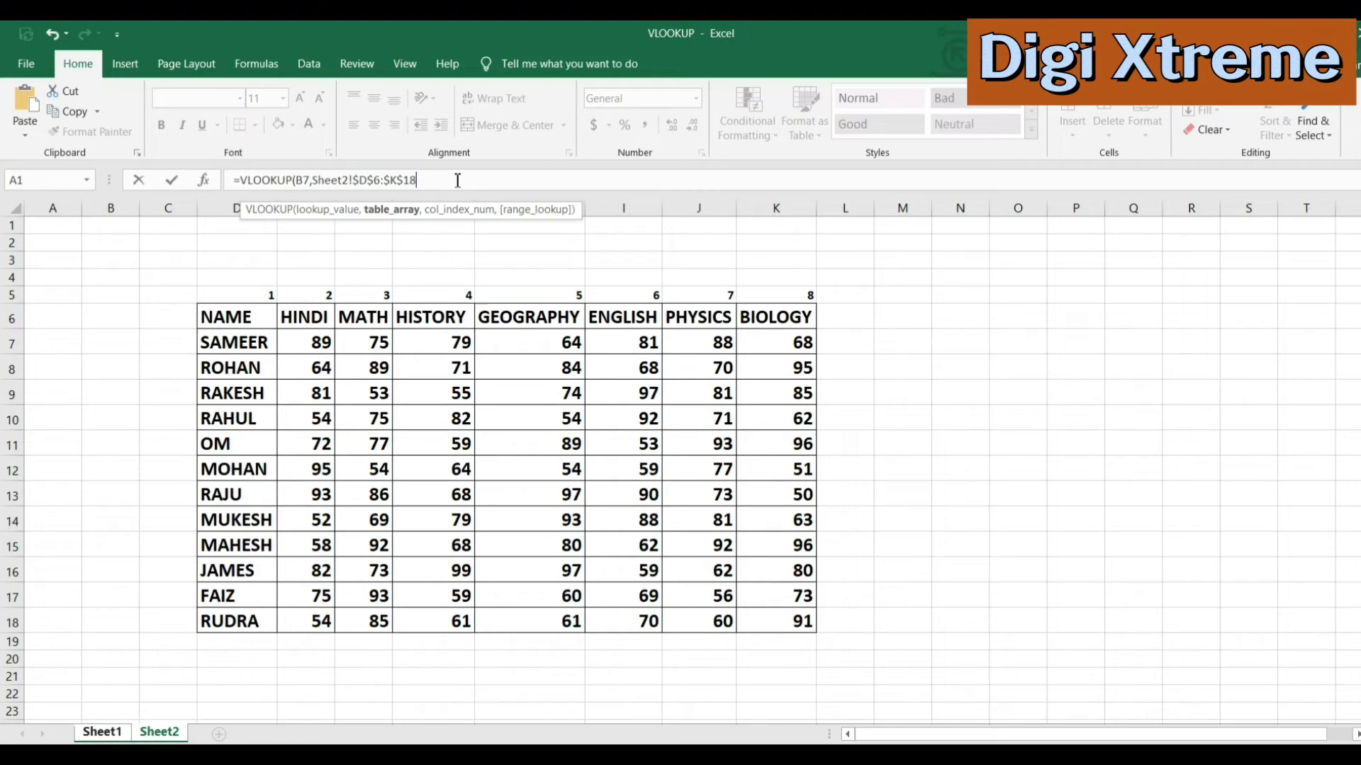
pyautogui.press('F4')
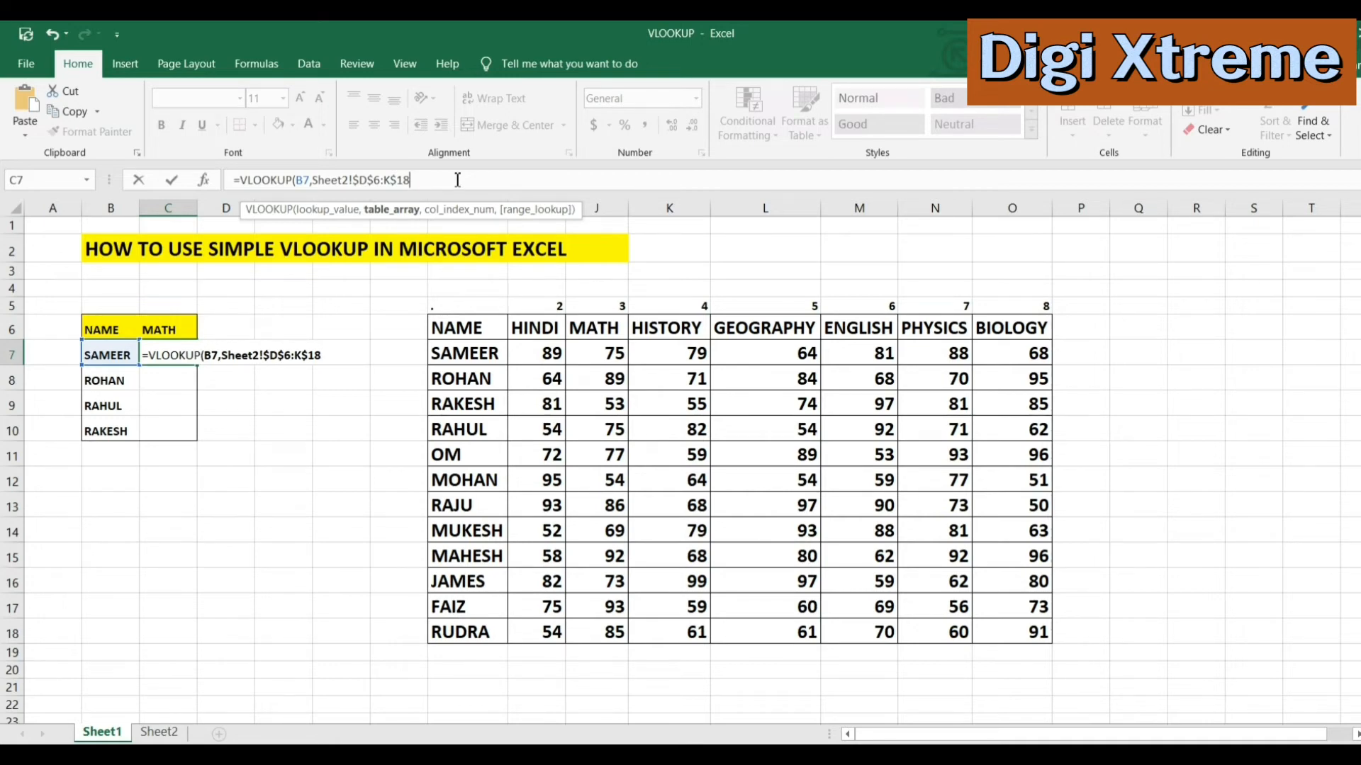
pyautogui.press('F4')
pyautogui.press('F4')
pyautogui.press('F4')
pyautogui.press('BackSpace')
pyautogui.press('BackSpace')
pyautogui.press('BackSpace')
pyautogui.press('BackSpace')
pyautogui.press('BackSpace')
pyautogui.write('K18')
pyautogui.press('F4')
pyautogui.press('F4')
pyautogui.press('F4')
pyautogui.press('F4')
pyautogui.press('F4')
# Step: Set the VLOOKUP column index to 3 for MATH, removing the stray Sheet2 reference from that argument
pyautogui.write(',')
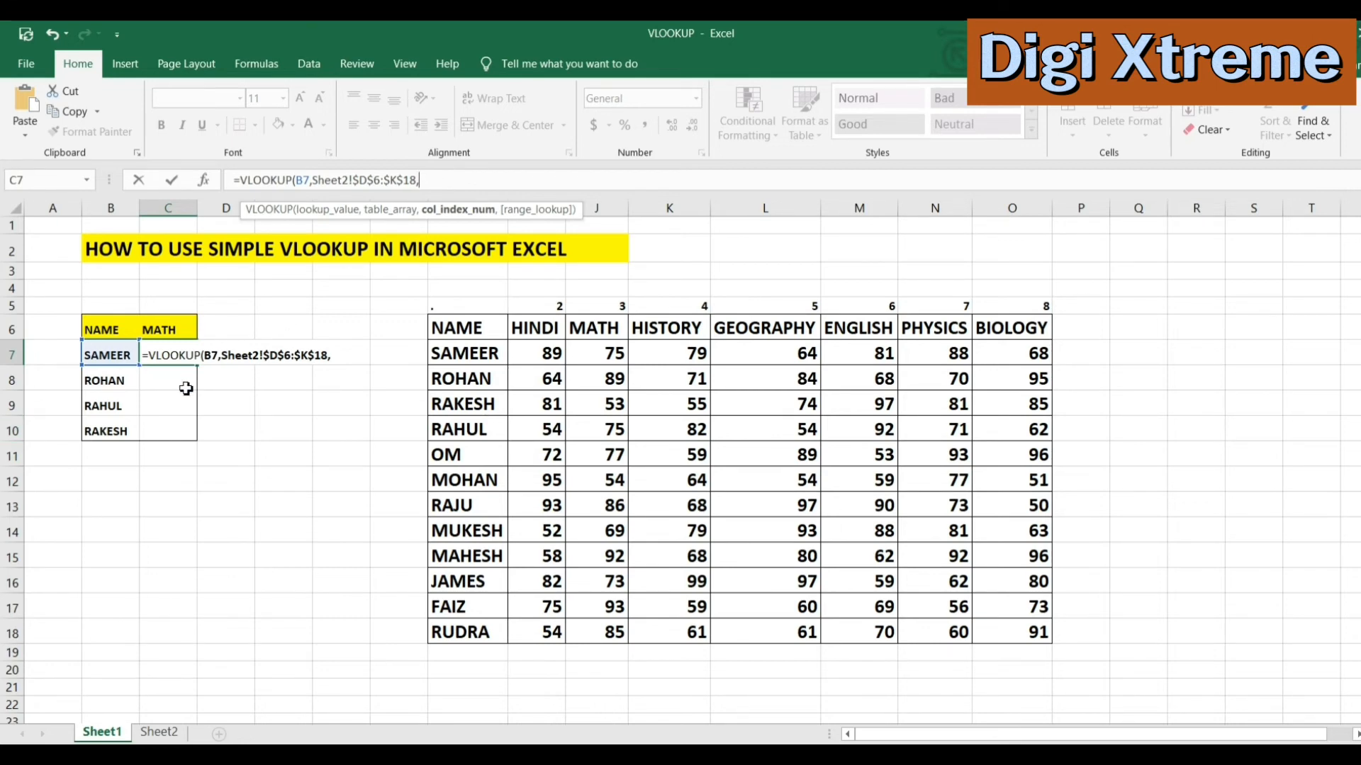
pyautogui.click(160, 732)
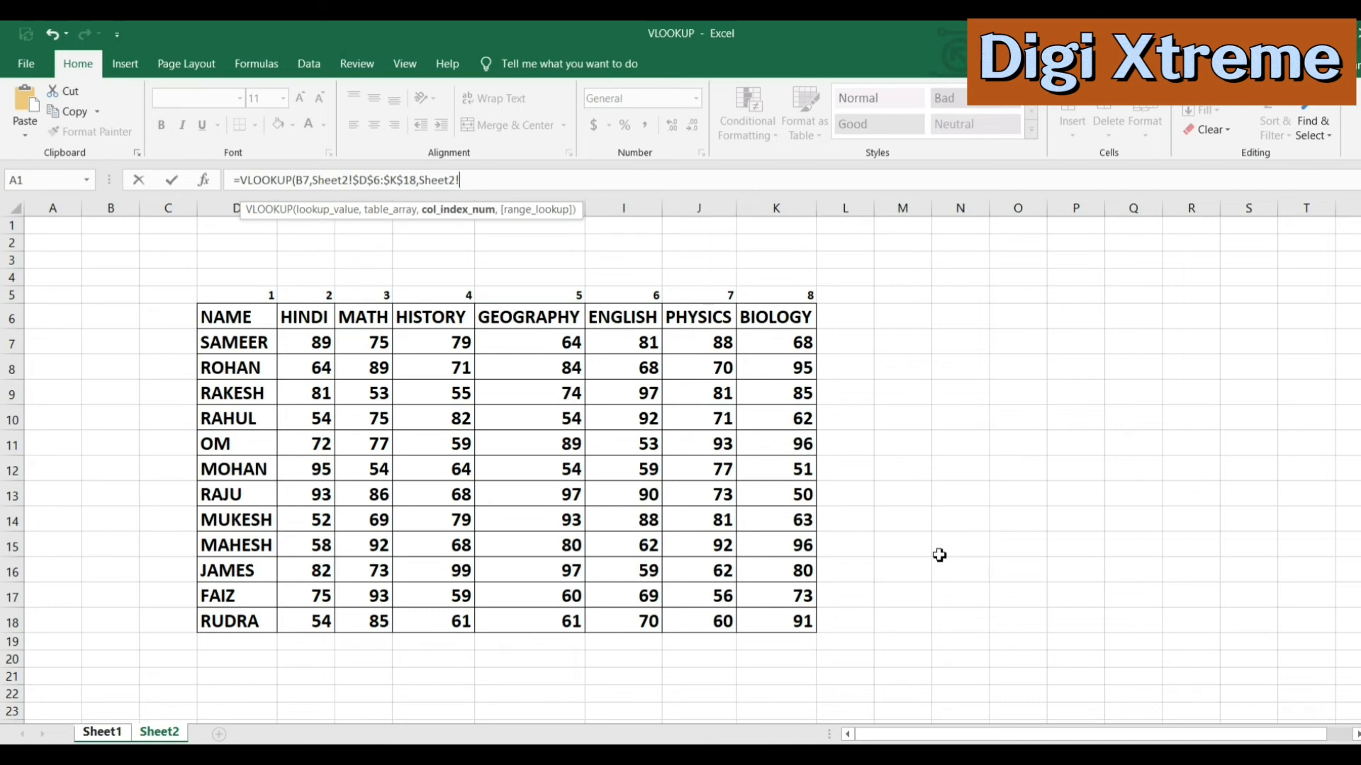
pyautogui.press('BackSpace')
pyautogui.press('BackSpace')
pyautogui.press('BackSpace')
pyautogui.press('BackSpace')
pyautogui.press('BackSpace')
pyautogui.press('BackSpace')
pyautogui.press('BackSpace')
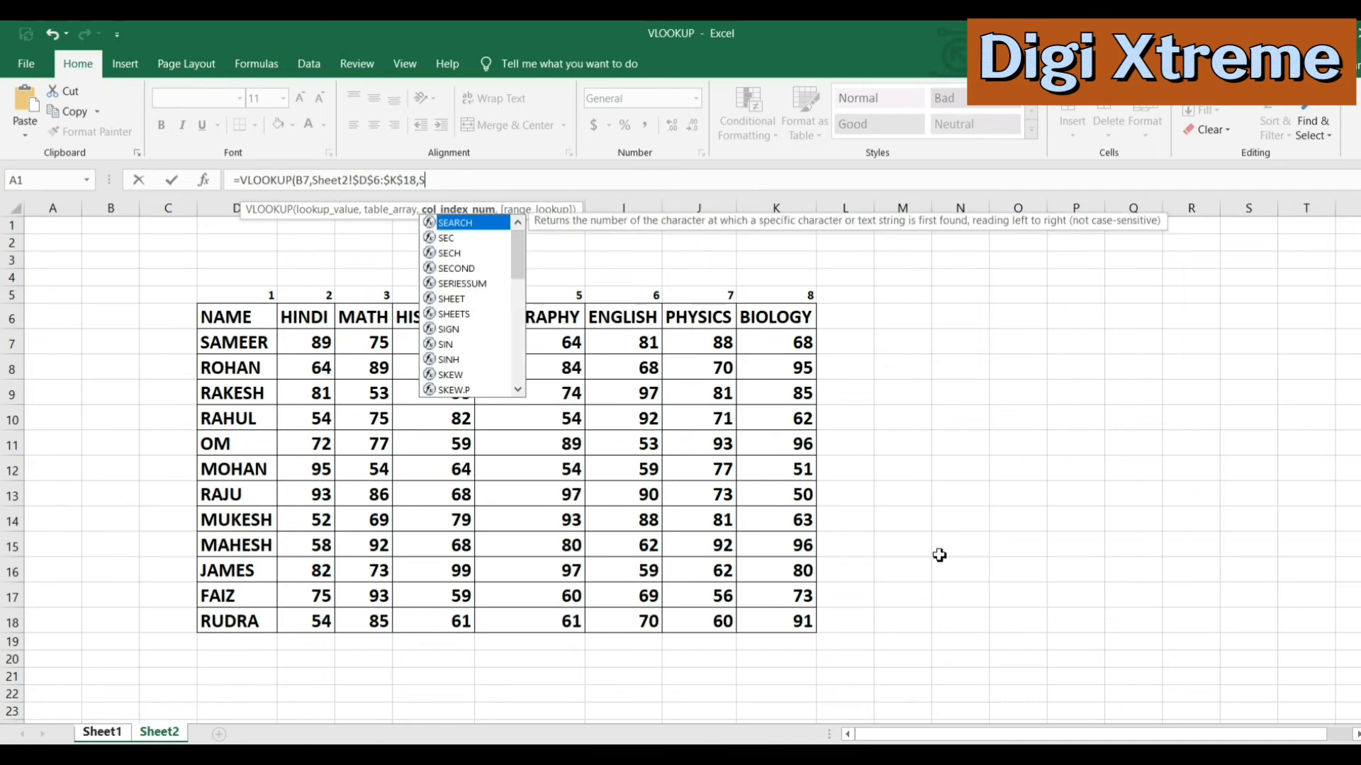
pyautogui.write('3')
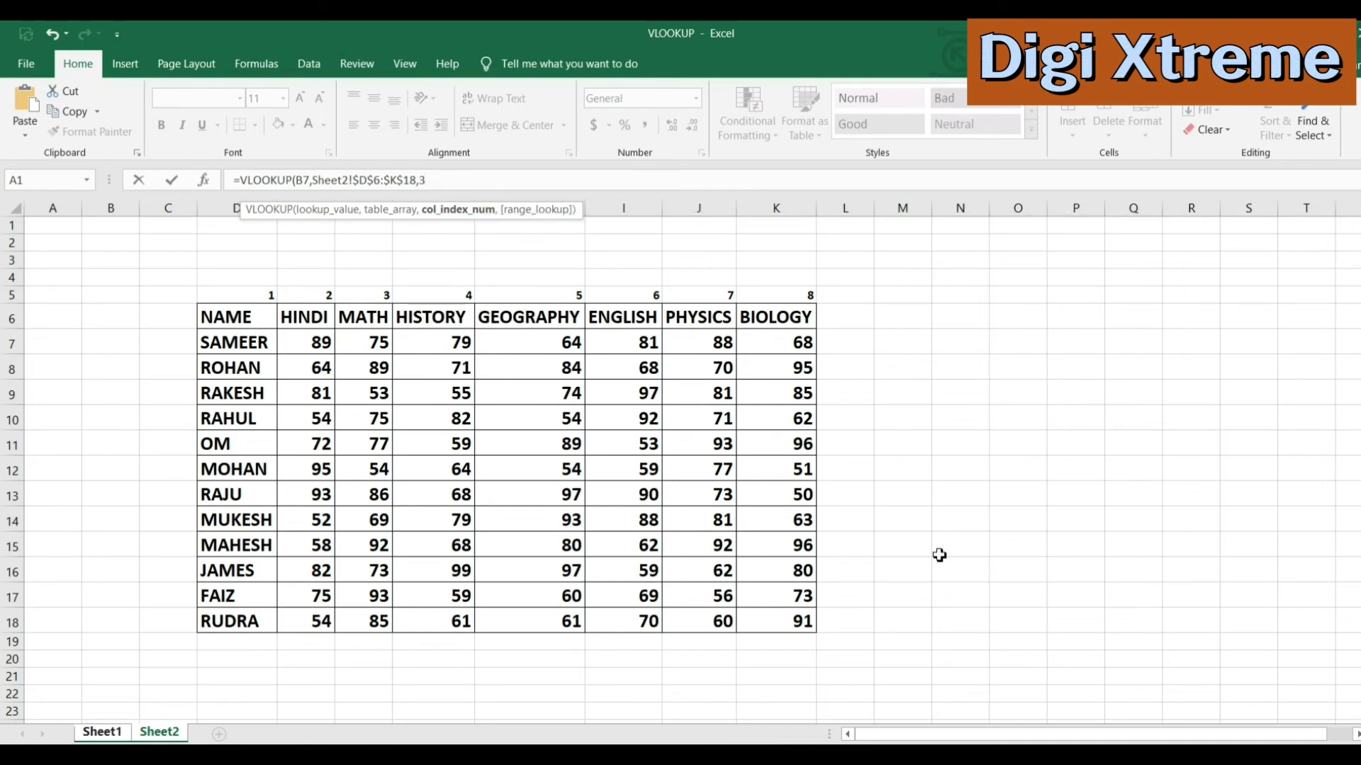
# Step: Set the range lookup argument to 0 for an exact match, close the formula and enter it
pyautogui.write(',')
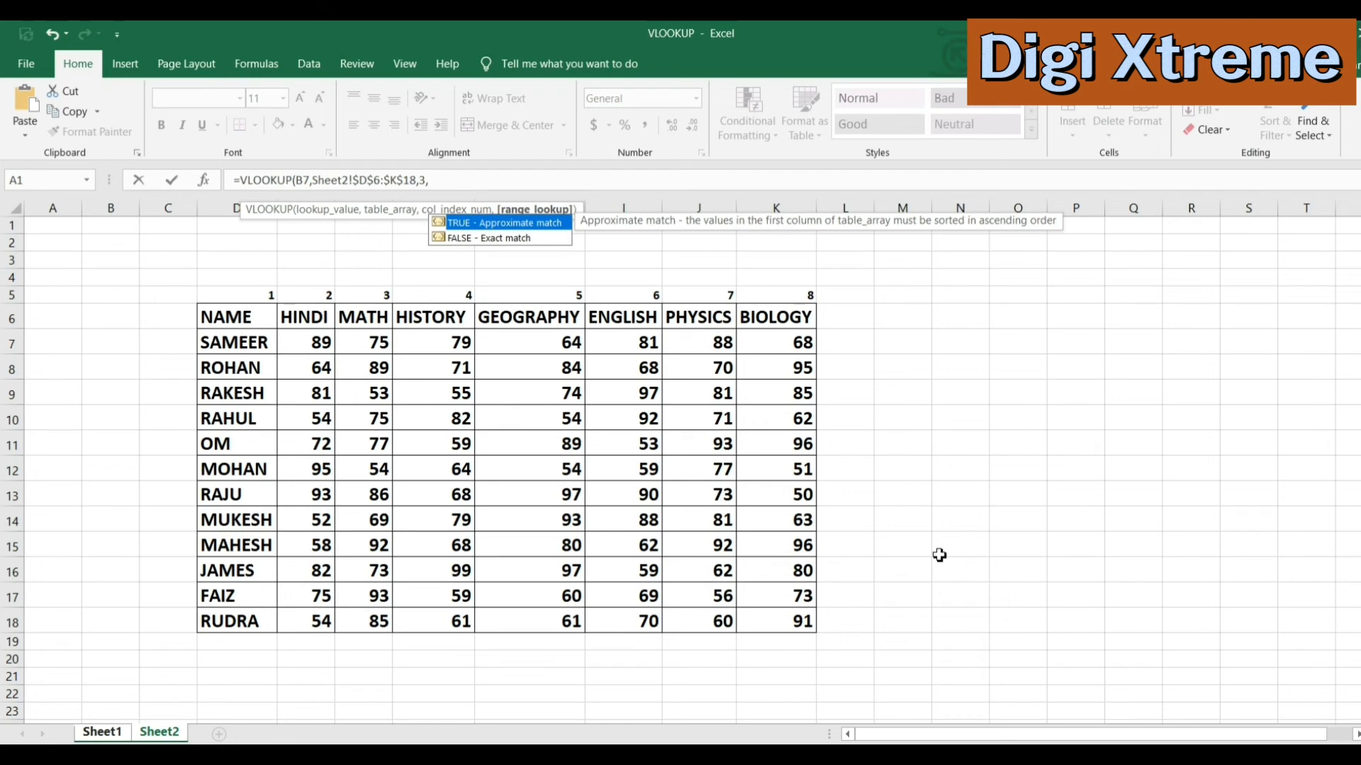
pyautogui.write('0')
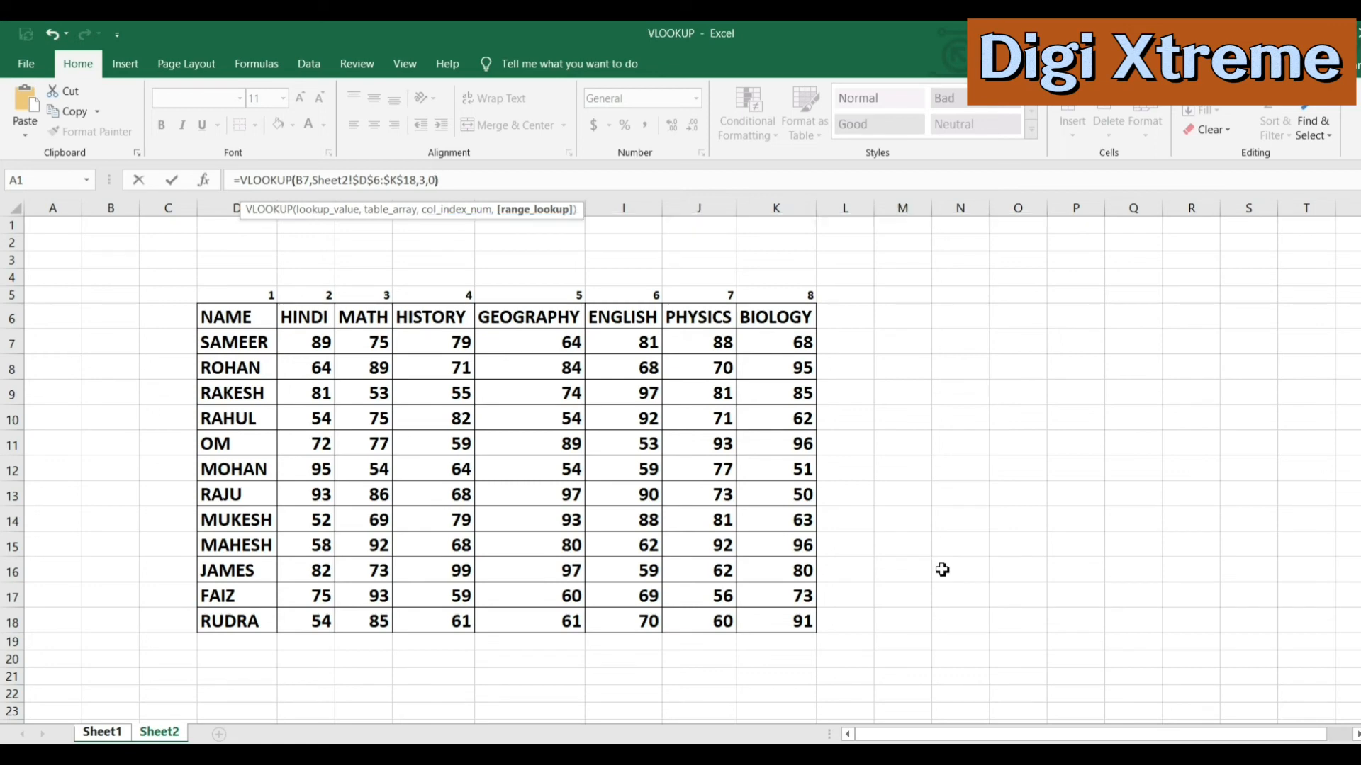
pyautogui.write(')')
pyautogui.press('Return')
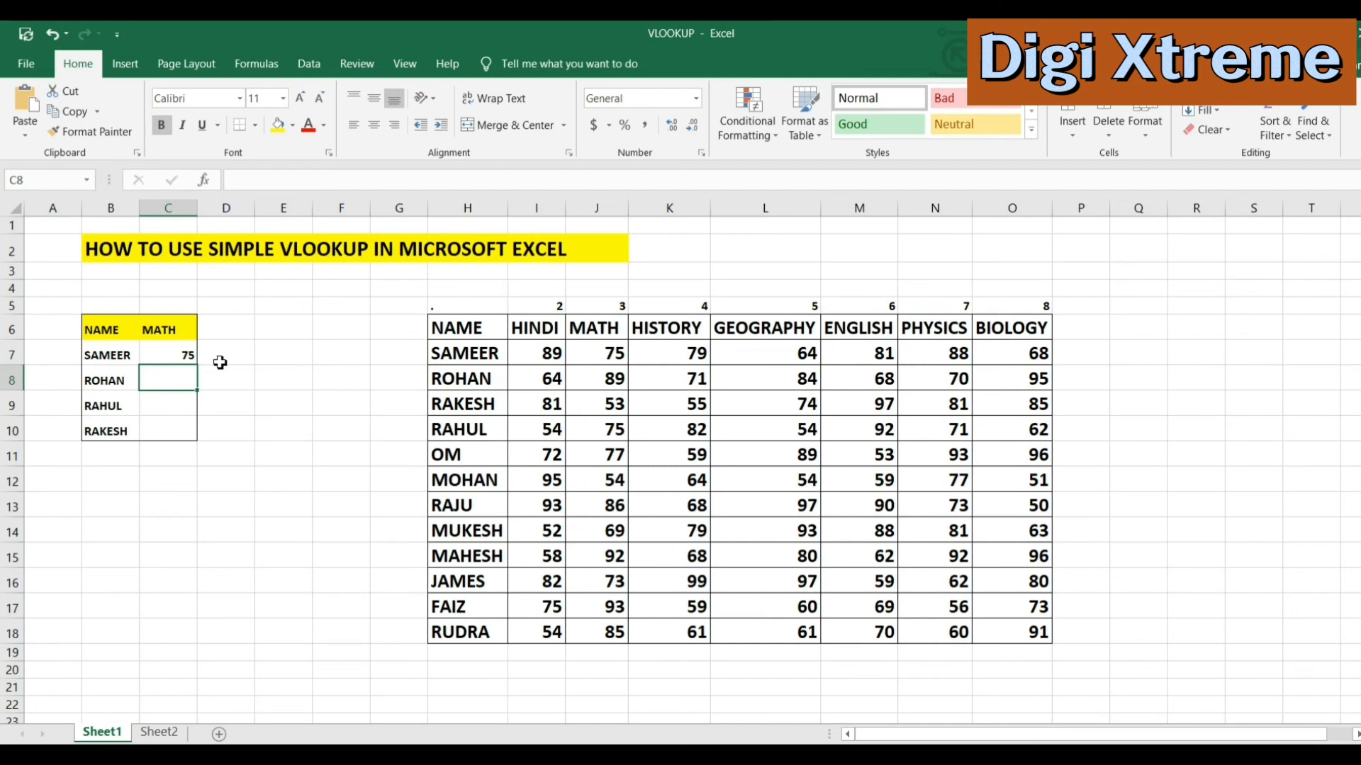
# Step: Compare C7's result with the marks table on Sheet2 and fill the VLOOKUP formula down to C10
pyautogui.click(171, 353)
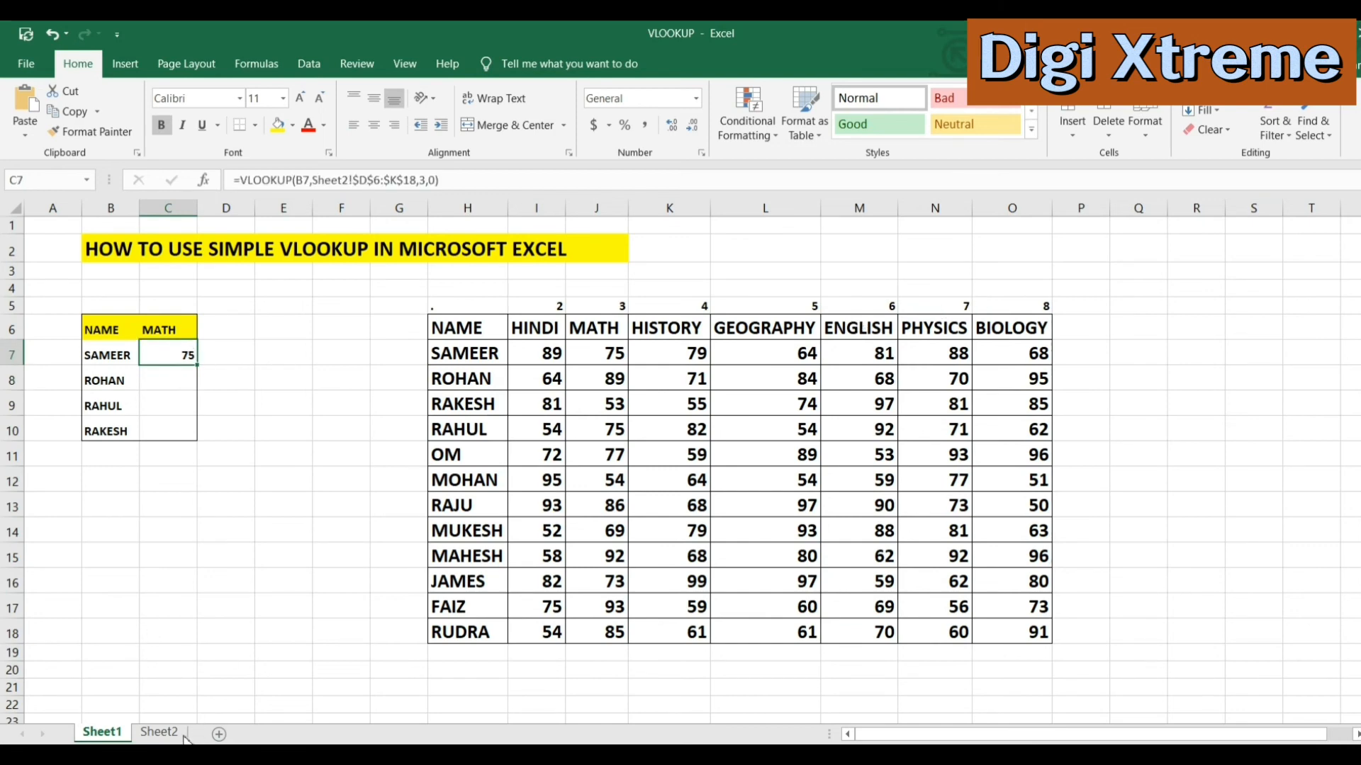
pyautogui.click(160, 732)
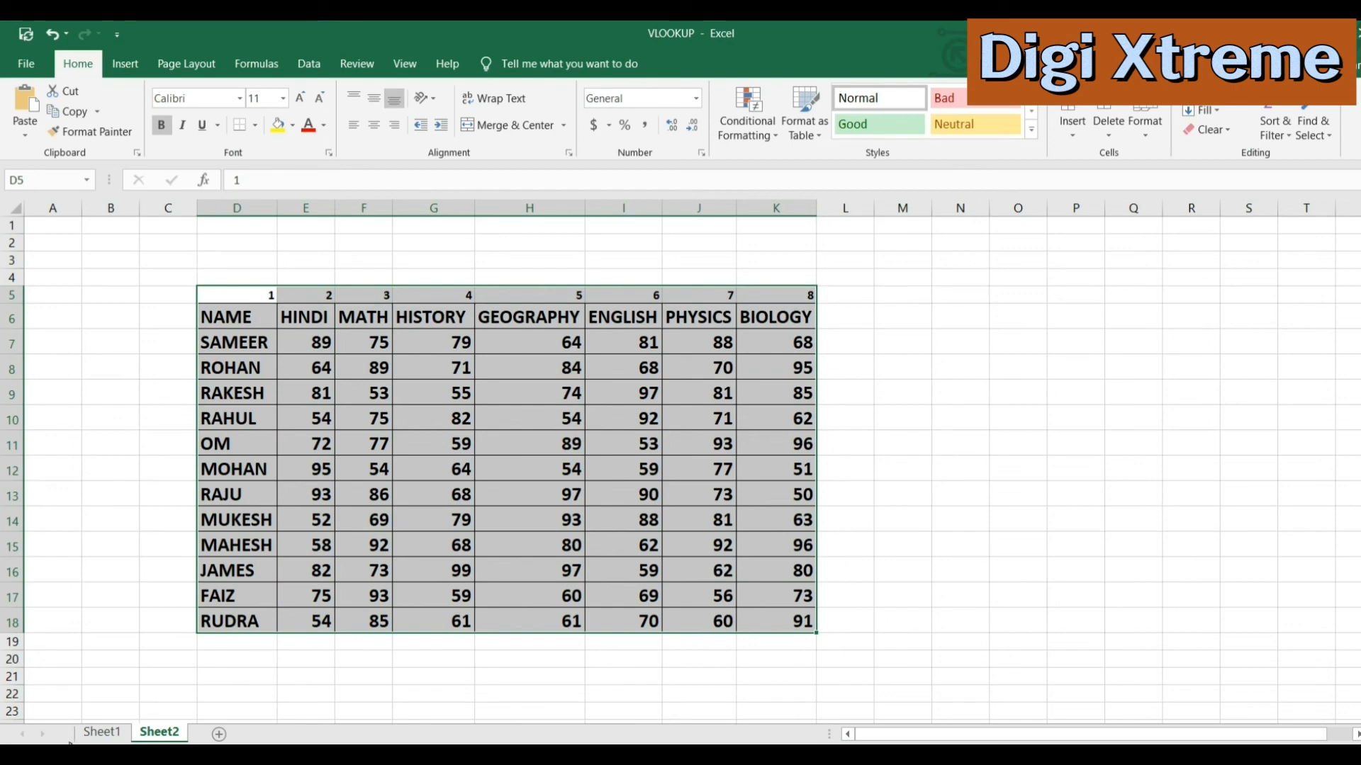
pyautogui.click(97, 733)
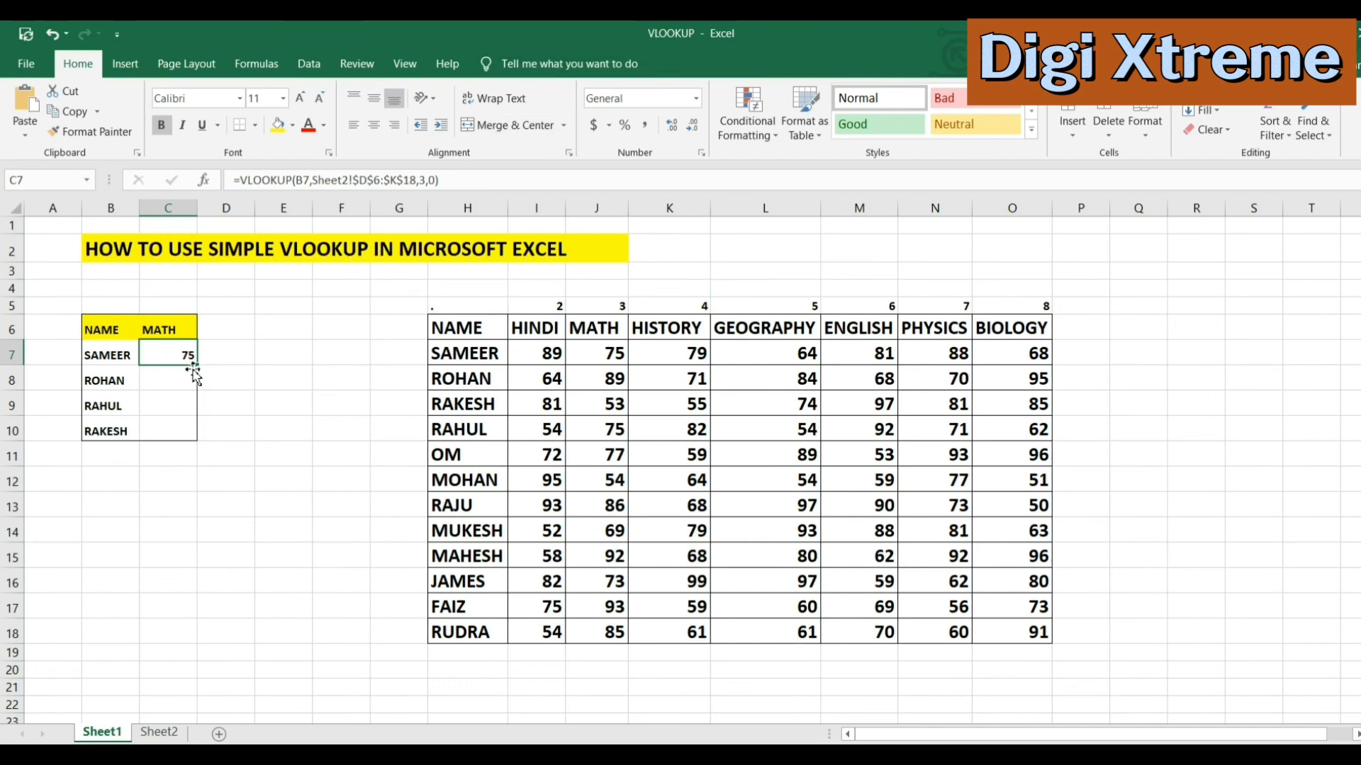
pyautogui.moveTo(194, 366); pyautogui.dragTo(191, 433)
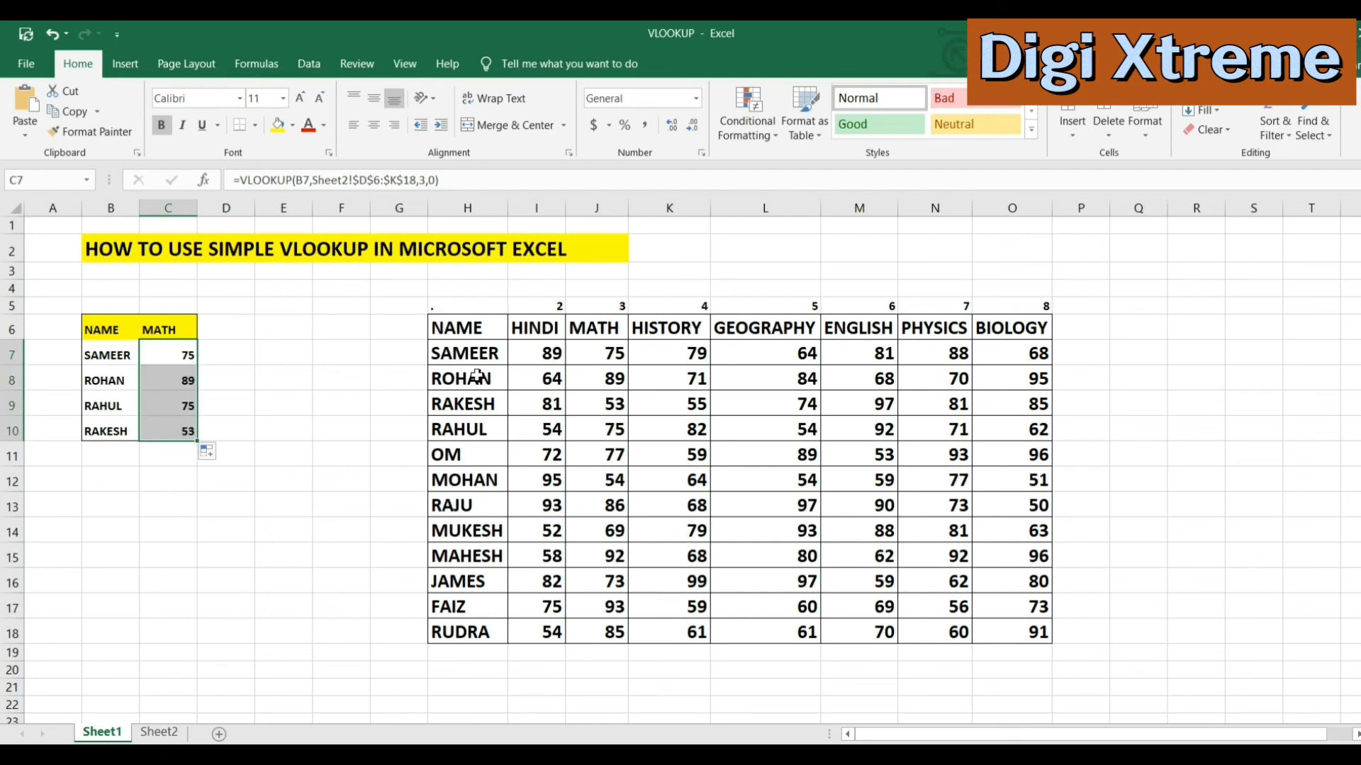